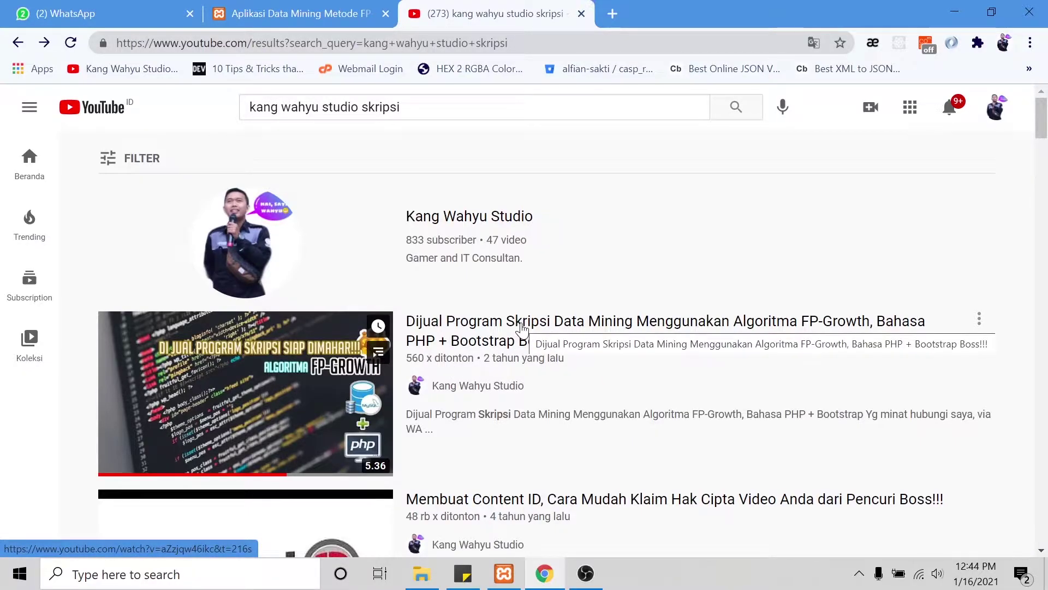
Open the FP-Growth program video from the YouTube results and pause it at 3:37
{"action": "left_click", "coordinate": [522, 326]}
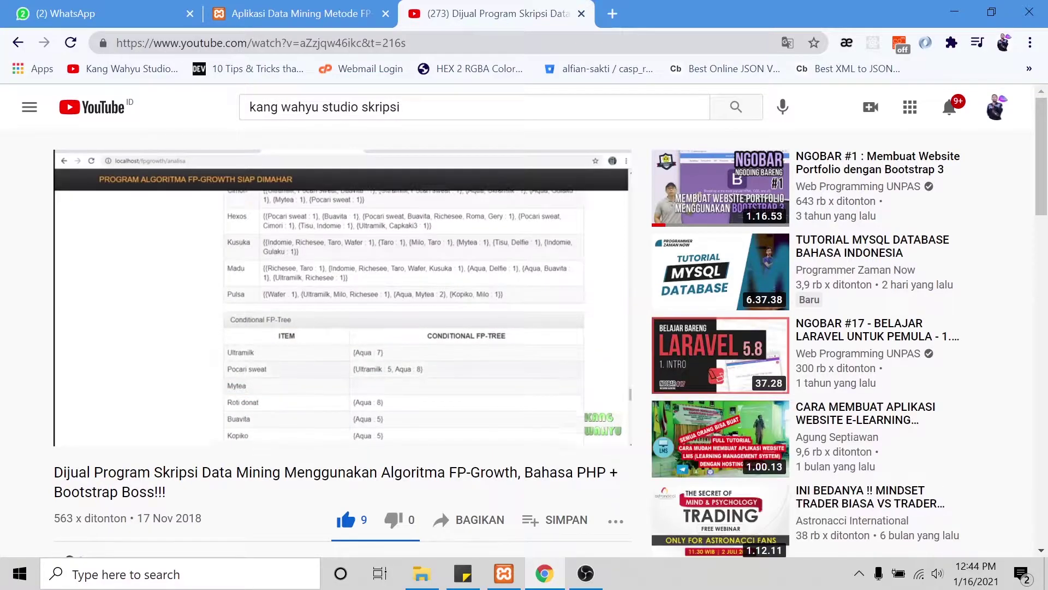
{"action": "left_click", "coordinate": [520, 325]}
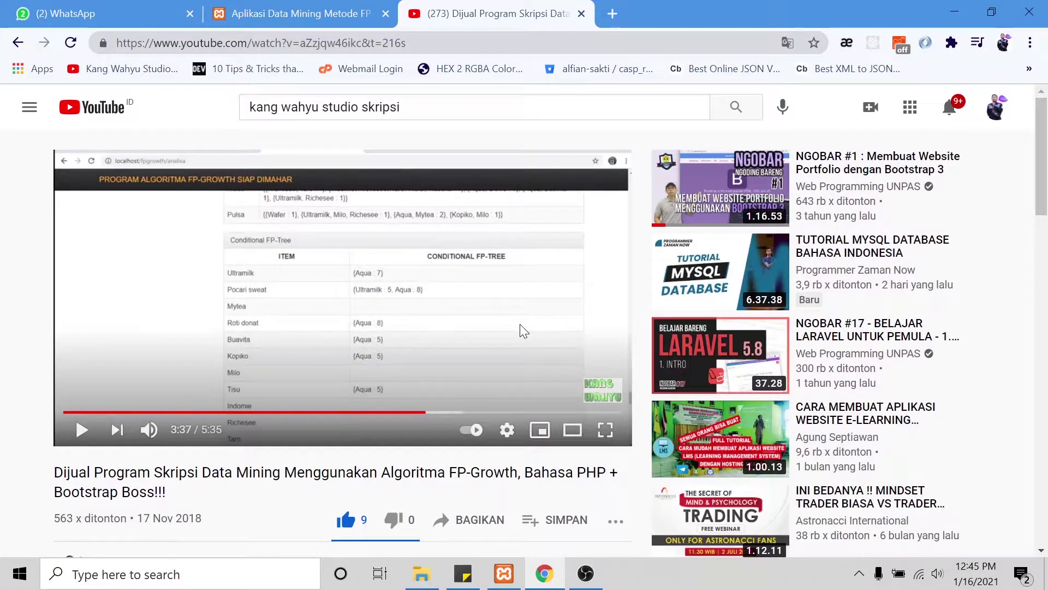
{"action": "scroll", "coordinate": [521, 333], "scroll_direction": "down", "scroll_amount": 2}
{"action": "scroll", "coordinate": [522, 333], "scroll_direction": "up", "scroll_amount": 2}
Switch to the FP-Growth app and log in with the administrator username and password
{"action": "left_click", "coordinate": [319, 15]}
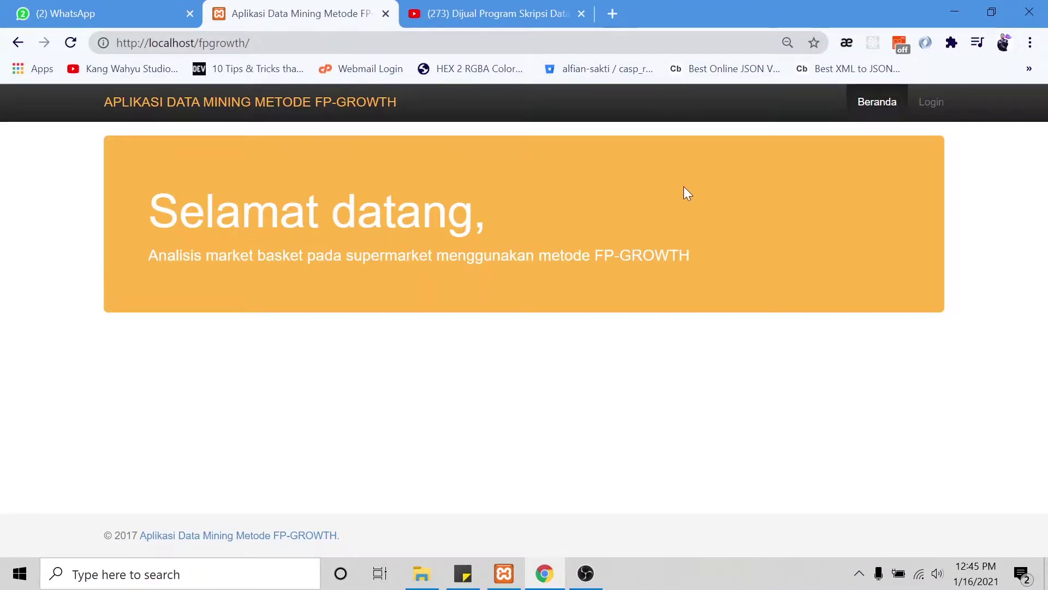
{"action": "left_click", "coordinate": [929, 102]}
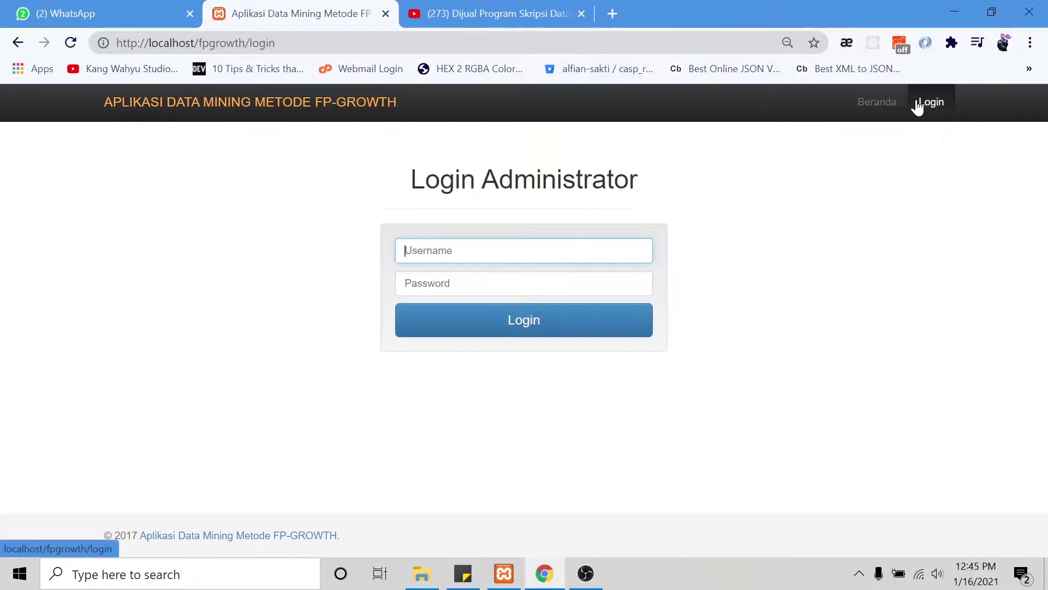
{"action": "type", "text": "adm"}
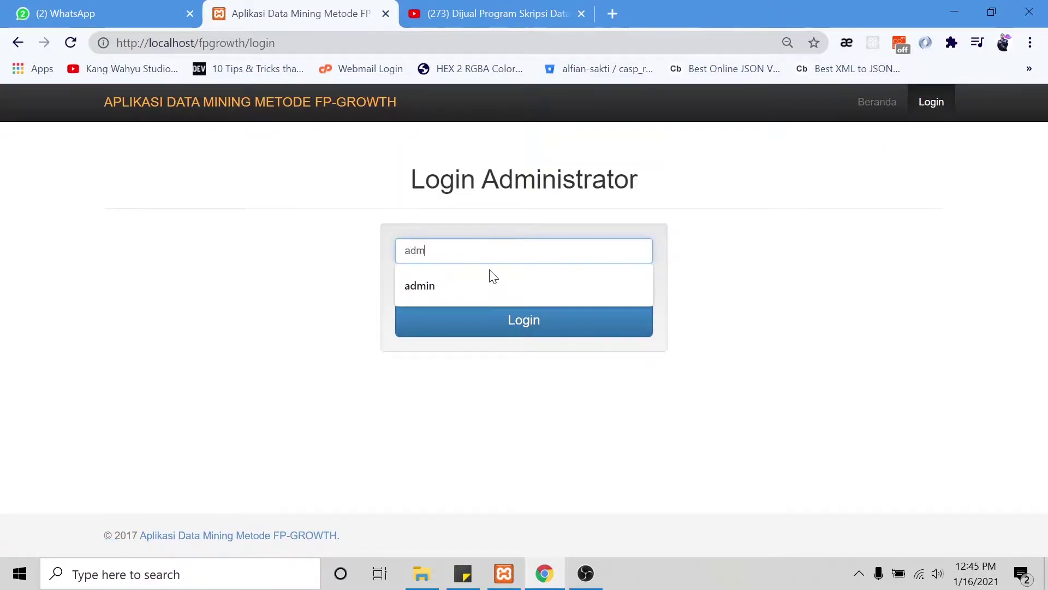
{"action": "type", "text": "in"}
{"action": "key", "text": "Tab"}
{"action": "type", "text": "admi"}
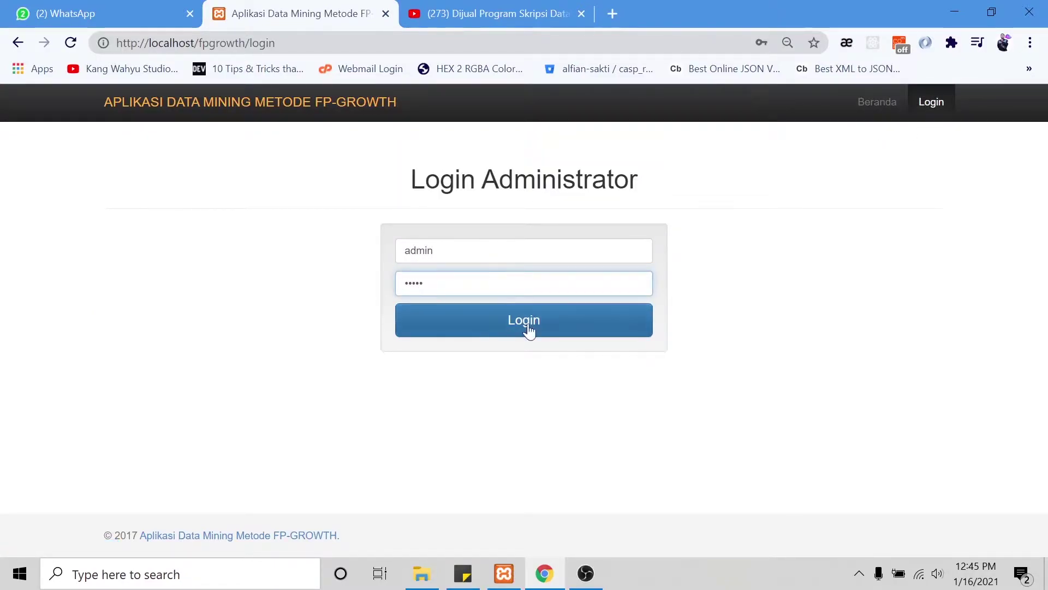
{"action": "left_click", "coordinate": [538, 330]}
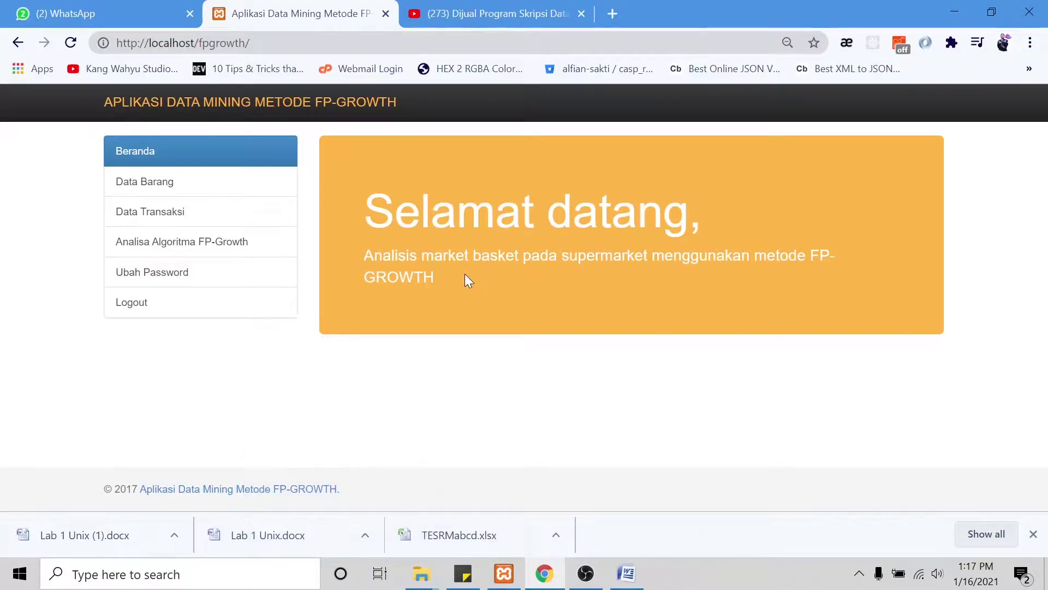
Add a Data Barang item with code T-001 named 'aqua' and save it
{"action": "left_click", "coordinate": [222, 188]}
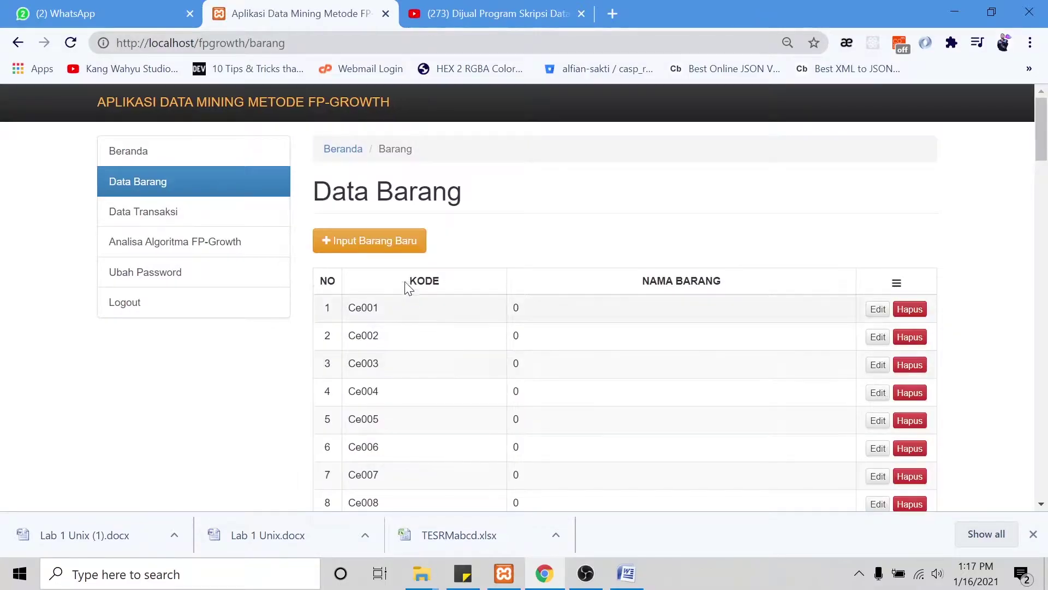
{"action": "left_click", "coordinate": [409, 246]}
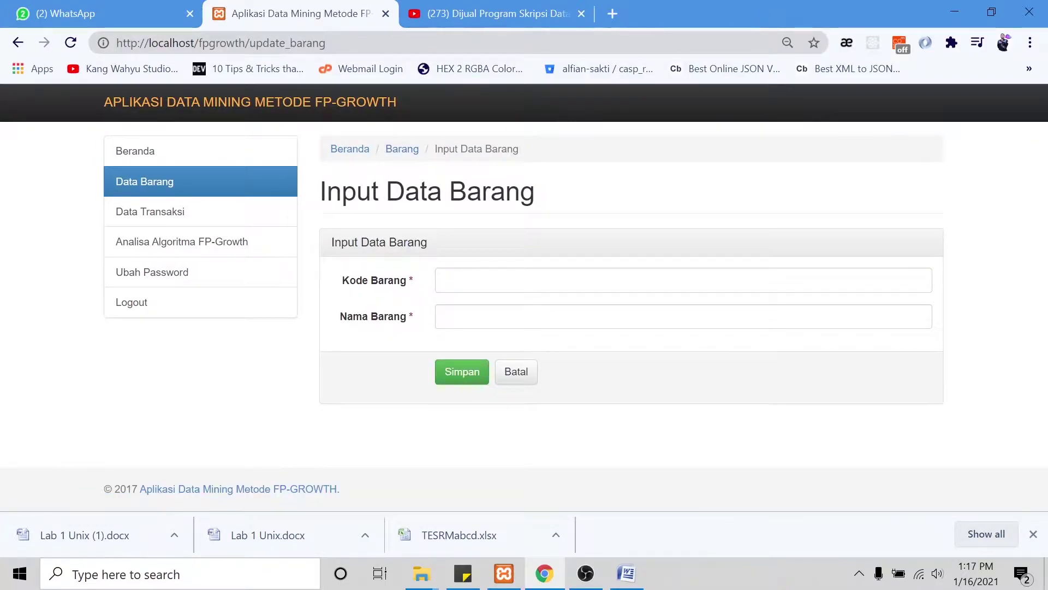
{"action": "left_click", "coordinate": [546, 280]}
{"action": "left_click", "coordinate": [469, 312]}
{"action": "type", "text": "T-001"}
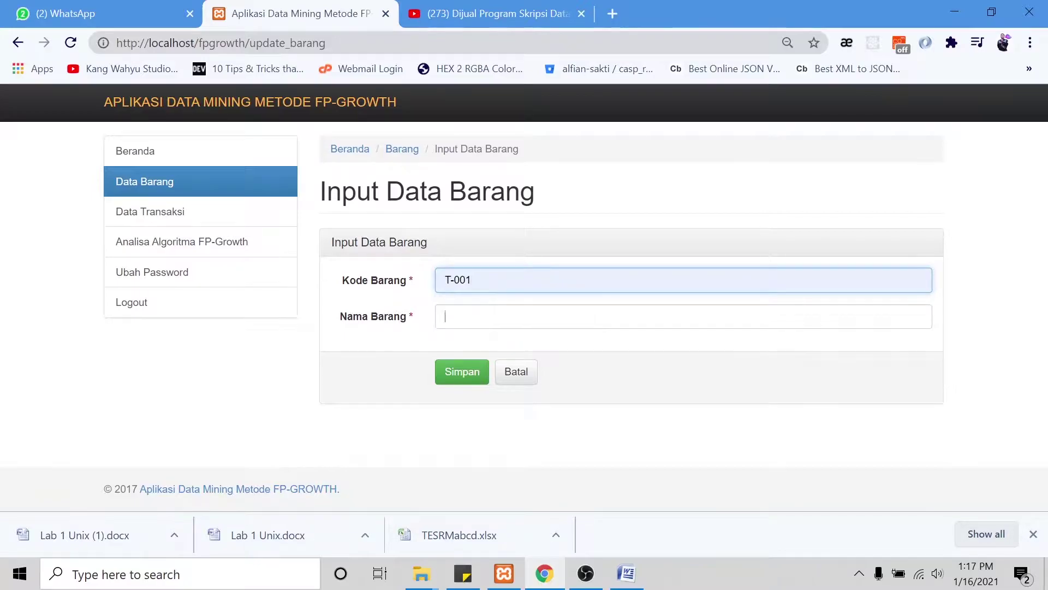
{"action": "left_click", "coordinate": [510, 316]}
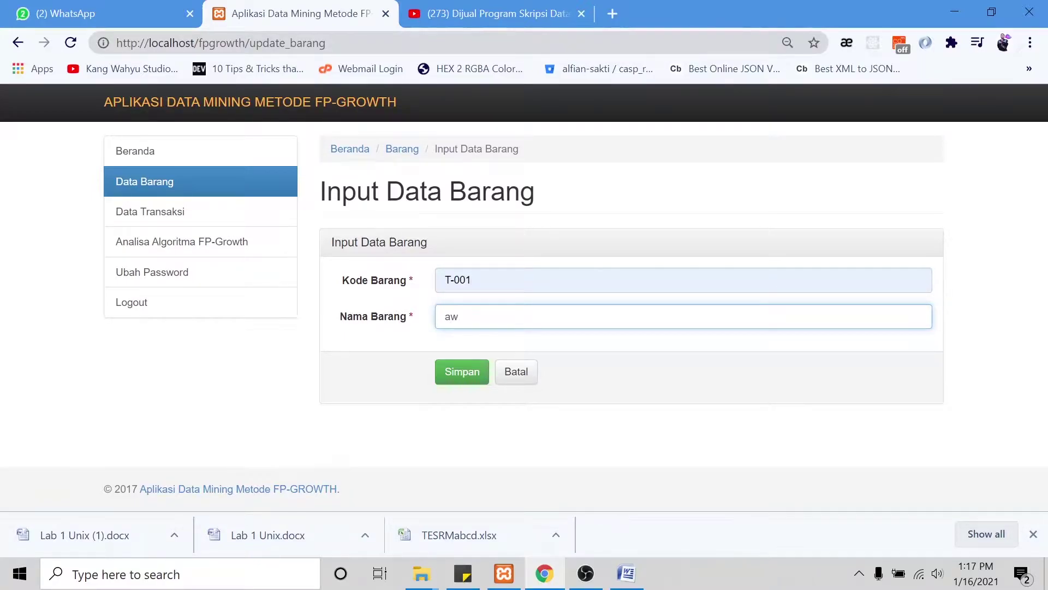
{"action": "left_click", "coordinate": [462, 373]}
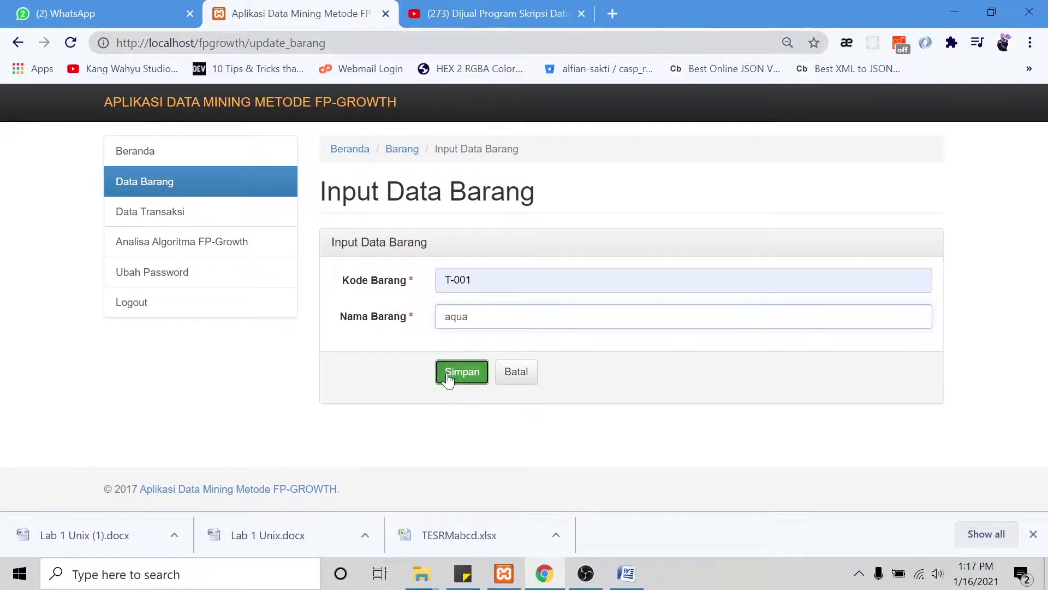
Scroll through the updated item list, then go to Data Transaksi
{"action": "scroll", "coordinate": [515, 398], "scroll_direction": "down", "scroll_amount": 2}
{"action": "left_click_drag", "start_coordinate": [1044, 135], "coordinate": [1043, 462]}
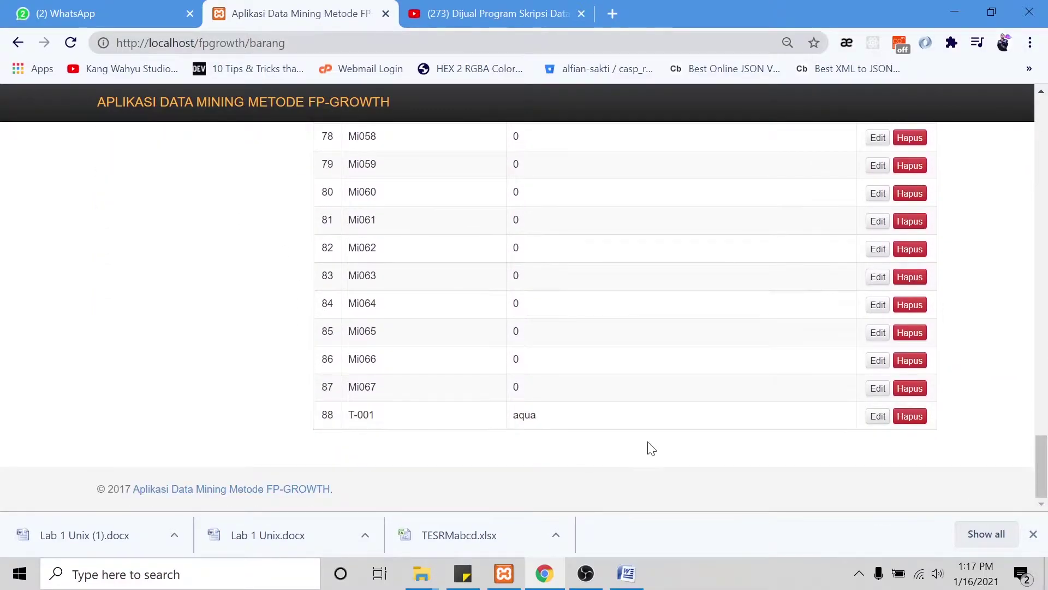
{"action": "left_click_drag", "start_coordinate": [1042, 466], "coordinate": [1042, 128]}
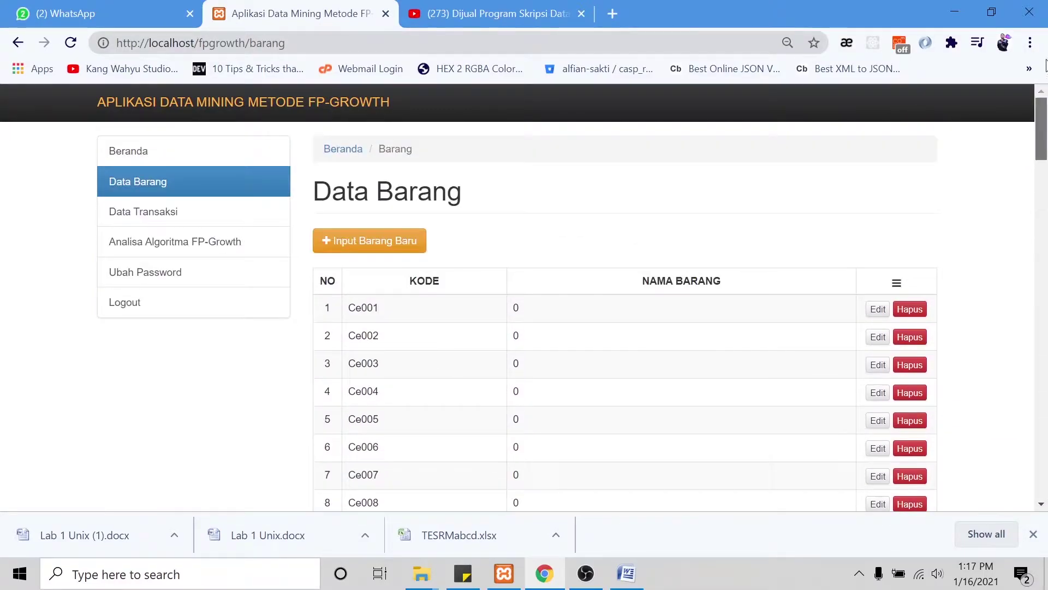
{"action": "left_click", "coordinate": [164, 216]}
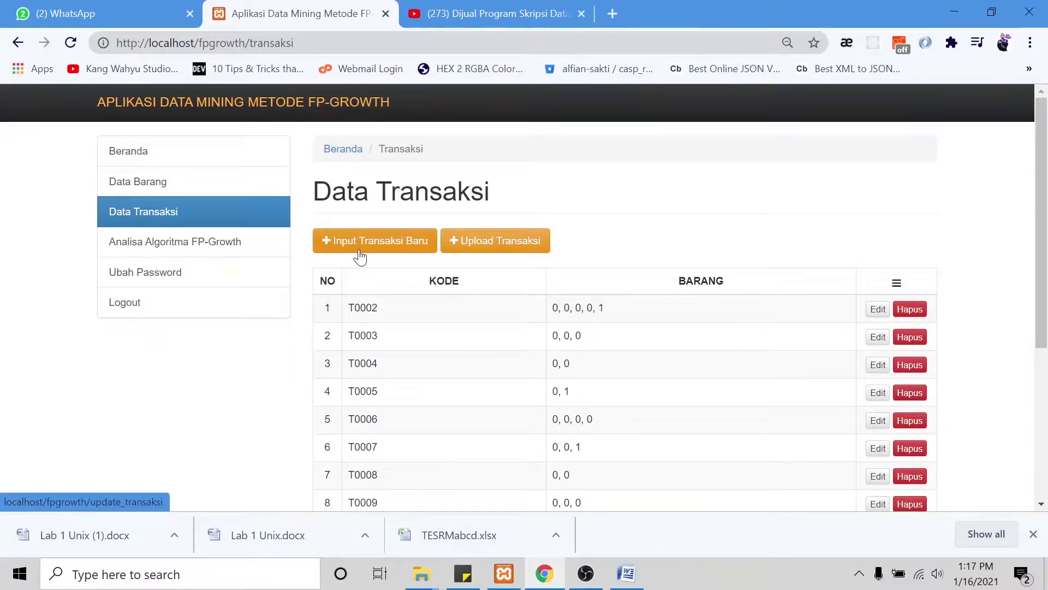
Start a new transaction with code T-001 and tick the first four items
{"action": "left_click", "coordinate": [362, 248]}
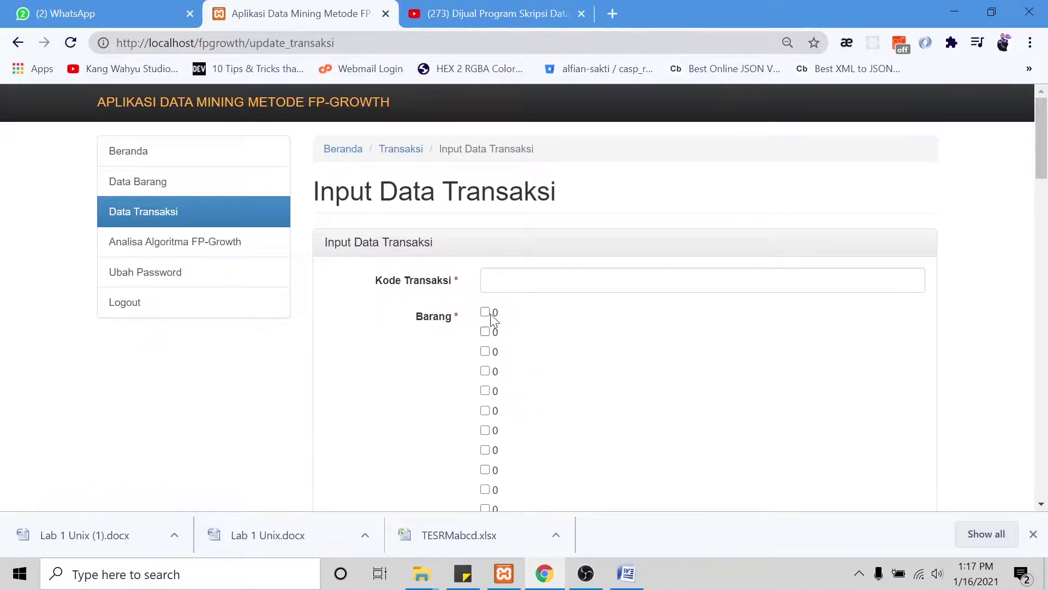
{"action": "left_click", "coordinate": [557, 280]}
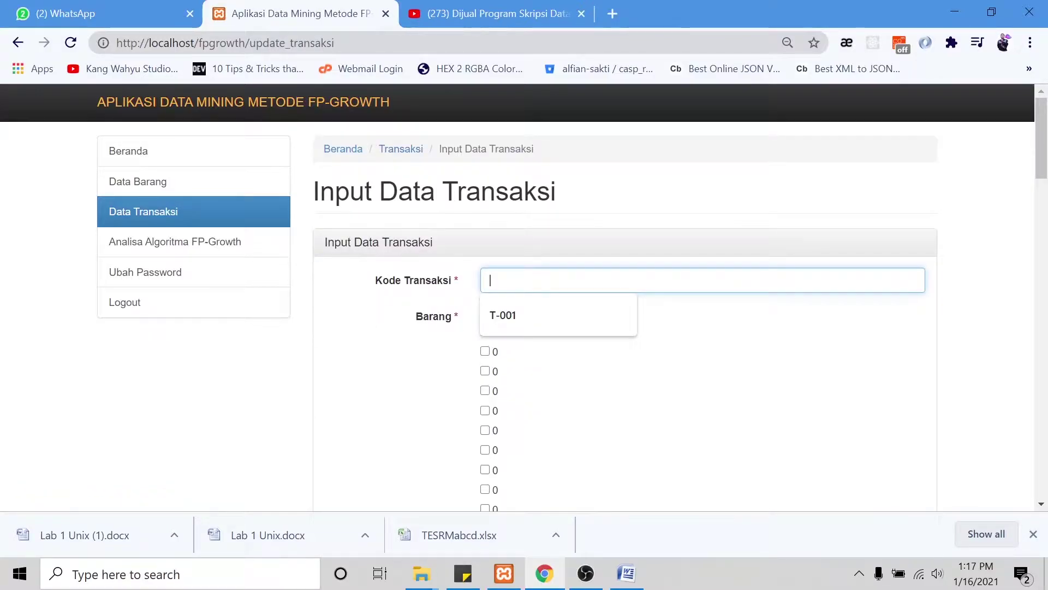
{"action": "left_click", "coordinate": [556, 307]}
{"action": "left_click", "coordinate": [485, 311]}
{"action": "left_click", "coordinate": [485, 331]}
{"action": "left_click", "coordinate": [484, 351]}
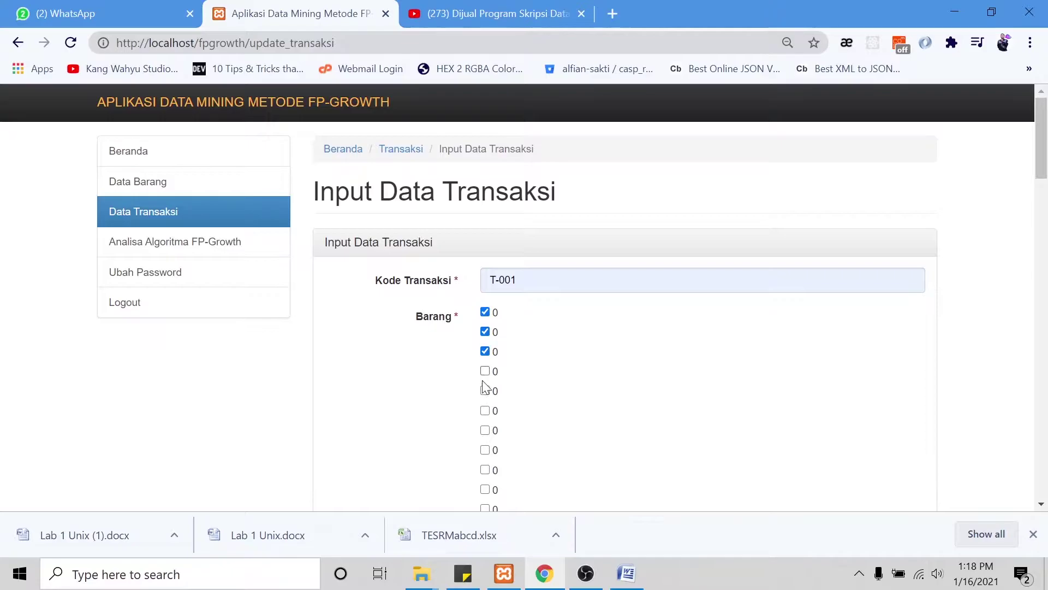
{"action": "left_click", "coordinate": [485, 371]}
Cancel the trial transaction with Batal, leaving it unsaved
{"action": "scroll", "coordinate": [542, 389], "scroll_direction": "down", "scroll_amount": 5}
{"action": "scroll", "coordinate": [709, 377], "scroll_direction": "down", "scroll_amount": 5}
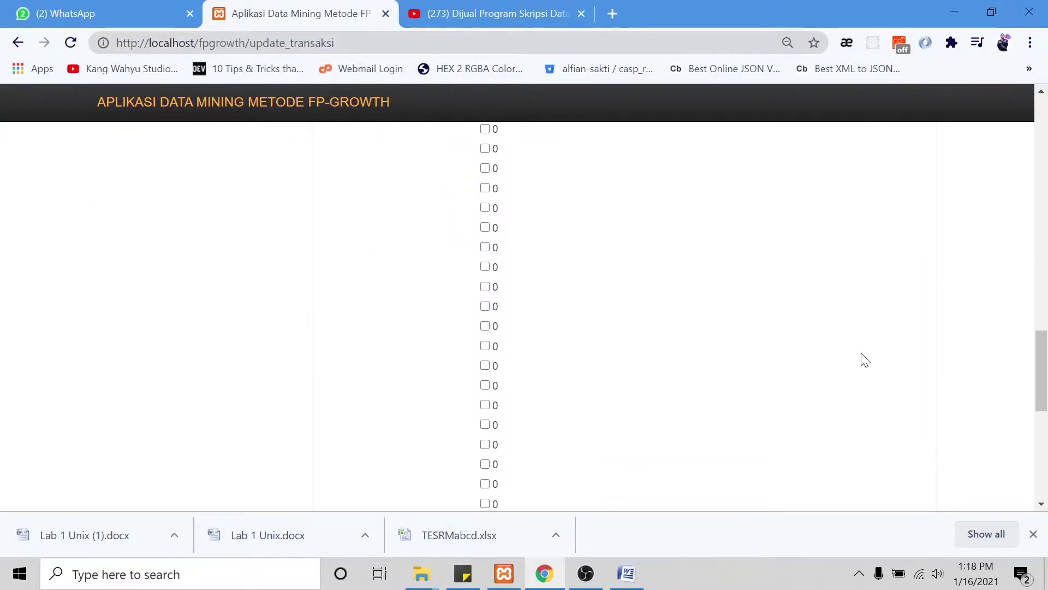
{"action": "scroll", "coordinate": [863, 358], "scroll_direction": "down", "scroll_amount": 5}
{"action": "scroll", "coordinate": [928, 465], "scroll_direction": "down", "scroll_amount": 5}
{"action": "left_click", "coordinate": [565, 399]}
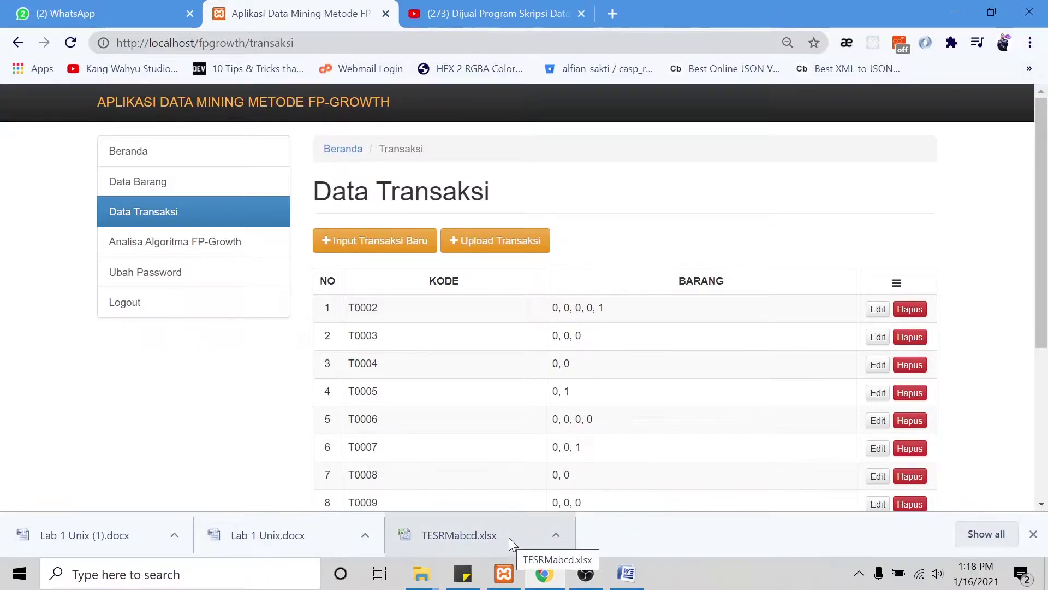
Review TESRMabcd.xlsx in Excel, widening column C, then minimize Excel back to the browser
{"action": "left_click", "coordinate": [509, 537]}
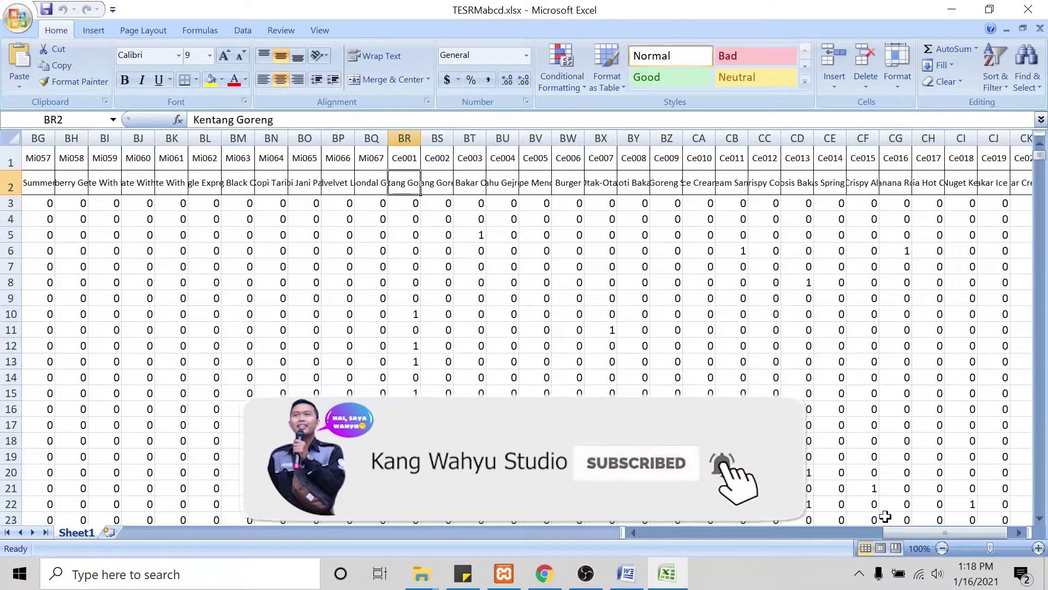
{"action": "left_click_drag", "start_coordinate": [901, 533], "coordinate": [390, 522]}
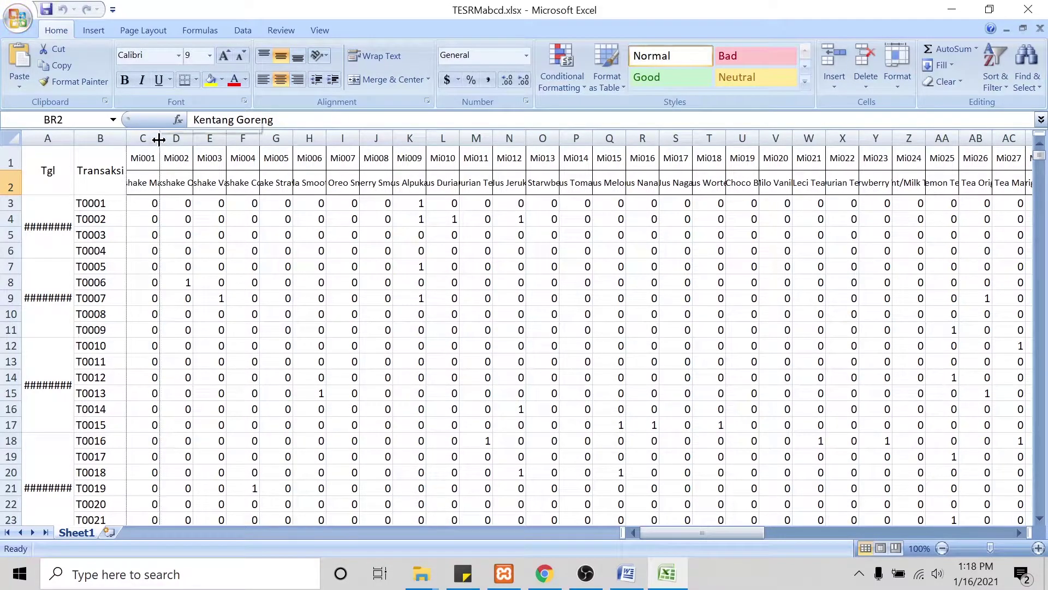
{"action": "mouse_move", "coordinate": [160, 139]}
{"action": "left_mouse_down"}
{"action": "mouse_move", "coordinate": [241, 138]}
{"action": "mouse_move", "coordinate": [196, 138]}
{"action": "left_mouse_up"}
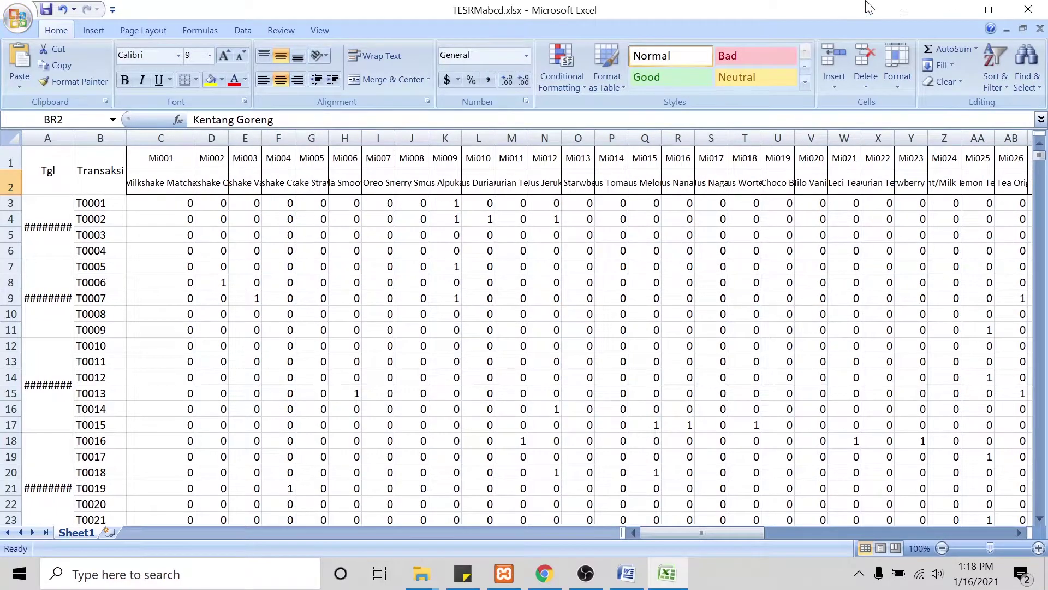
{"action": "left_click", "coordinate": [953, 9]}
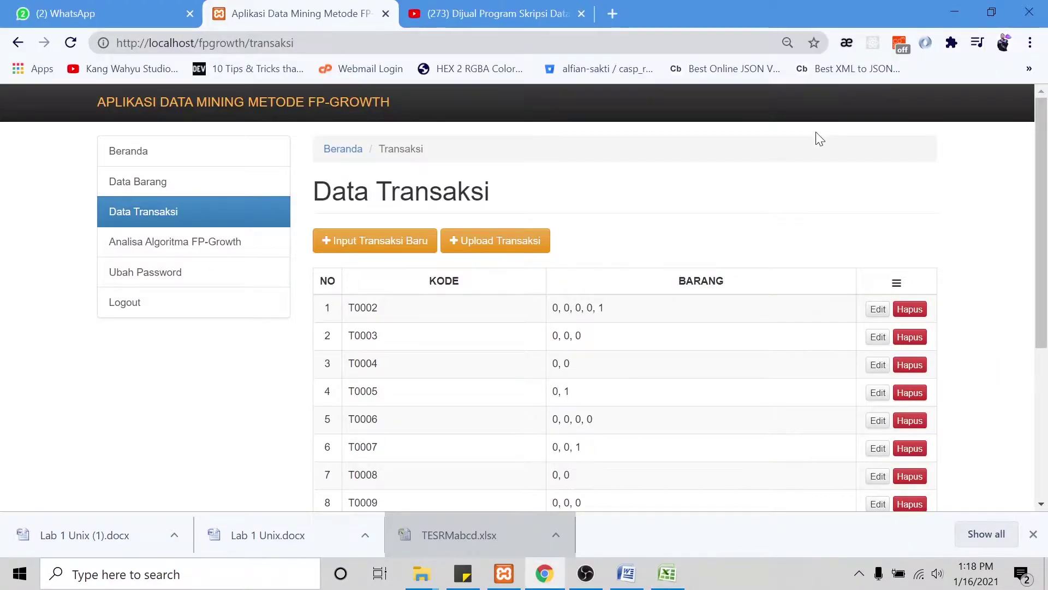
Upload TESRMabcd.xlsx through Upload Transaksi, save it, and return to Data Transaksi
{"action": "left_click", "coordinate": [494, 240]}
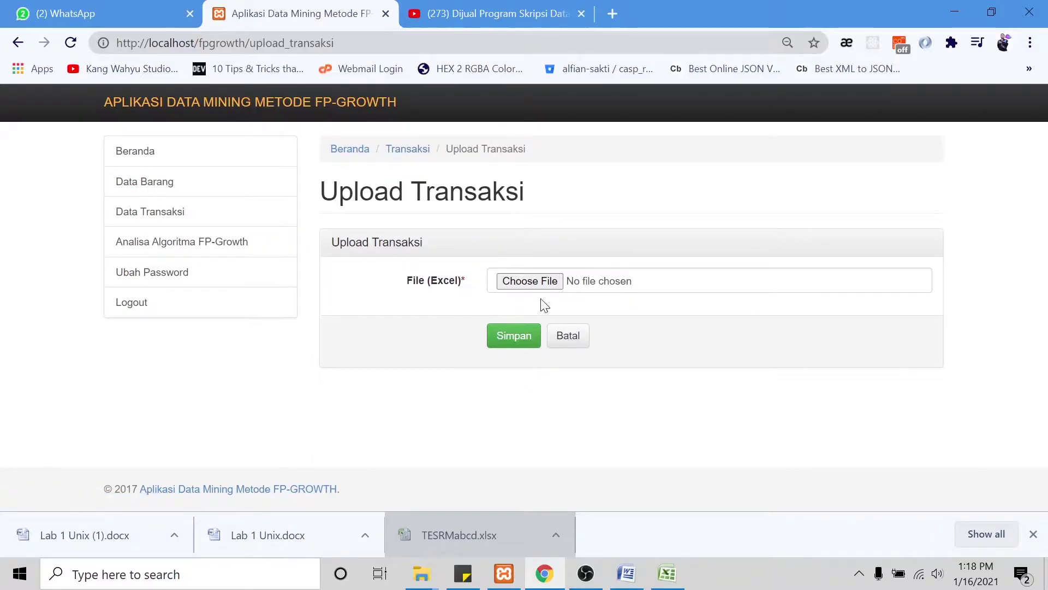
{"action": "left_click", "coordinate": [541, 279]}
{"action": "left_click", "coordinate": [240, 193]}
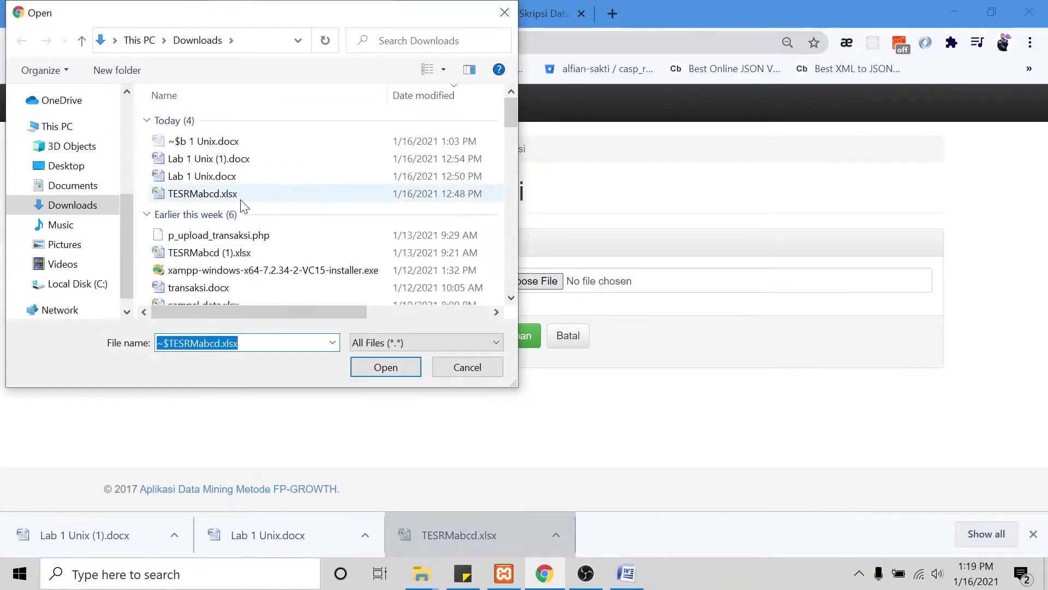
{"action": "left_click", "coordinate": [367, 374]}
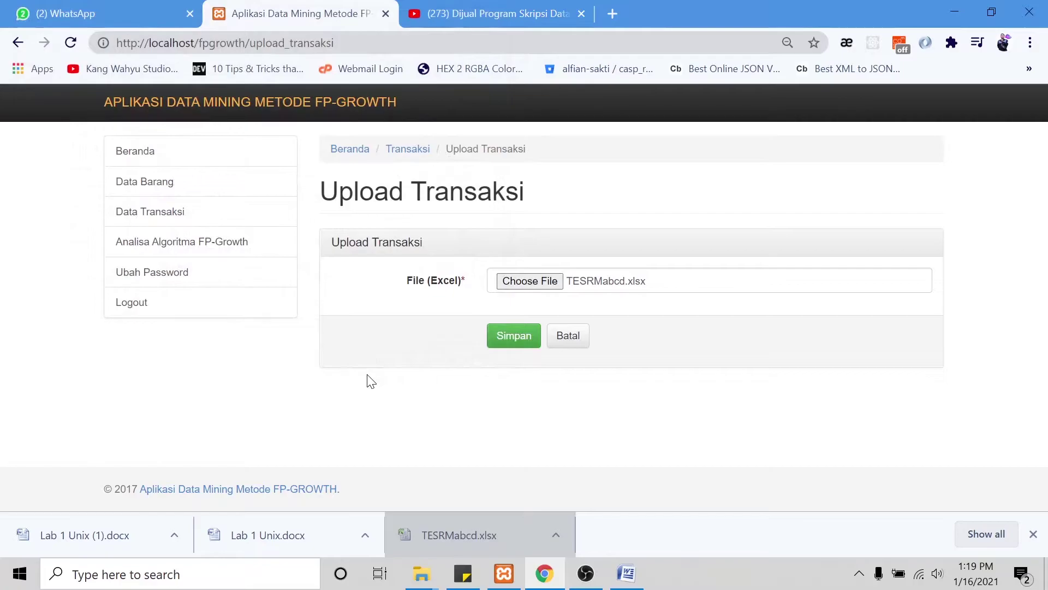
{"action": "left_click", "coordinate": [511, 337]}
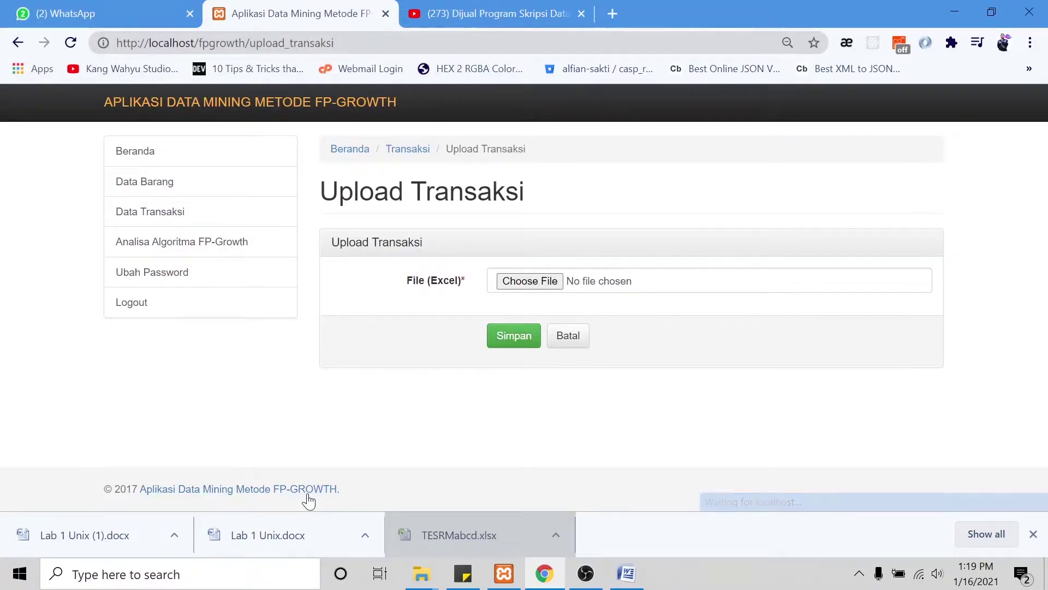
{"action": "left_click", "coordinate": [169, 214]}
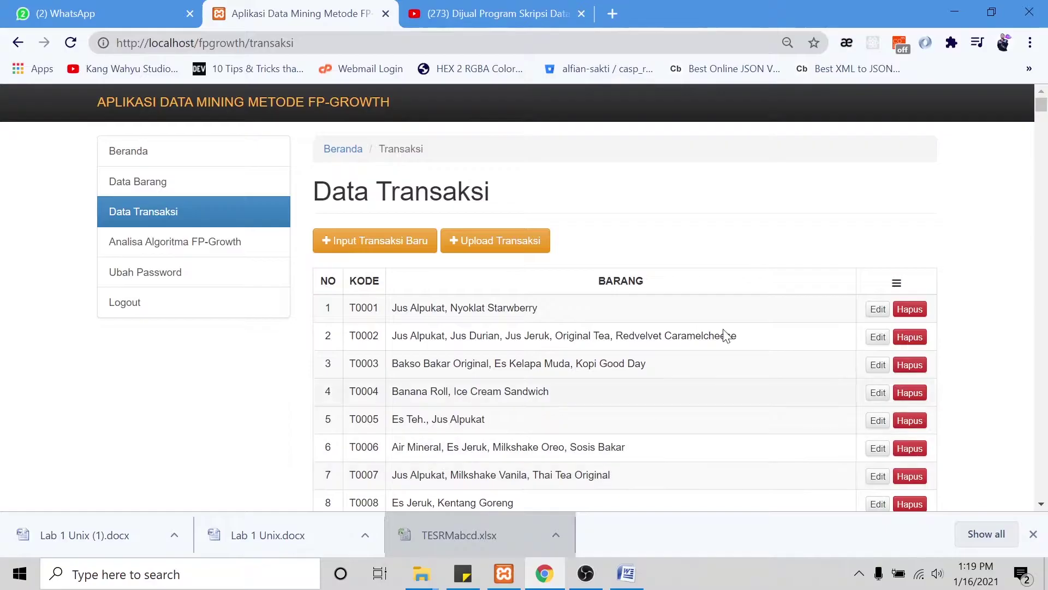
Scroll the transaction table to confirm all 870 rows imported, then open Data Barang
{"action": "left_click_drag", "start_coordinate": [1043, 112], "coordinate": [1044, 430]}
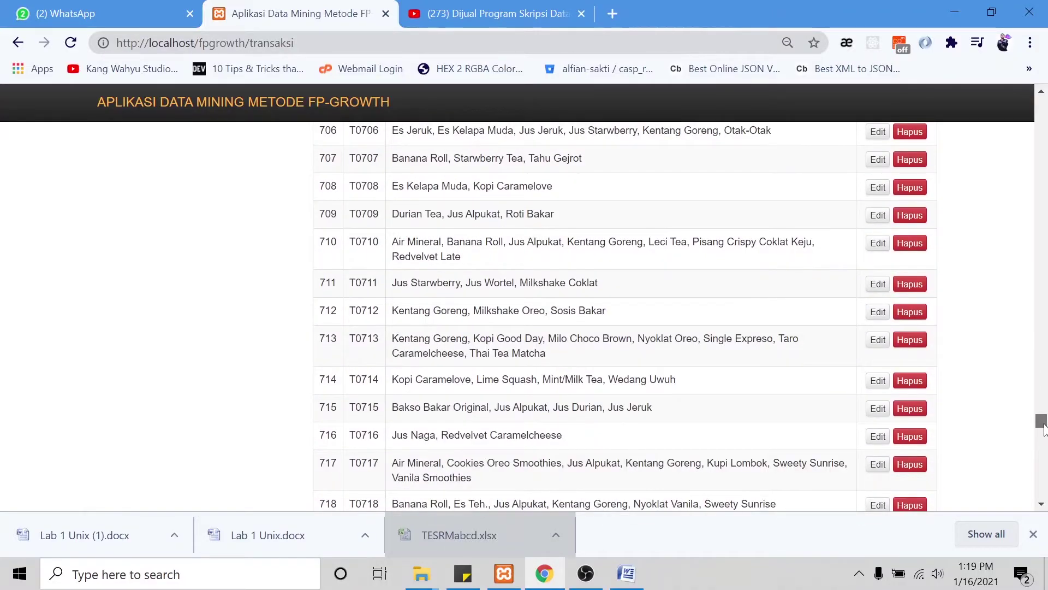
{"action": "left_click_drag", "start_coordinate": [1044, 430], "coordinate": [1033, 503]}
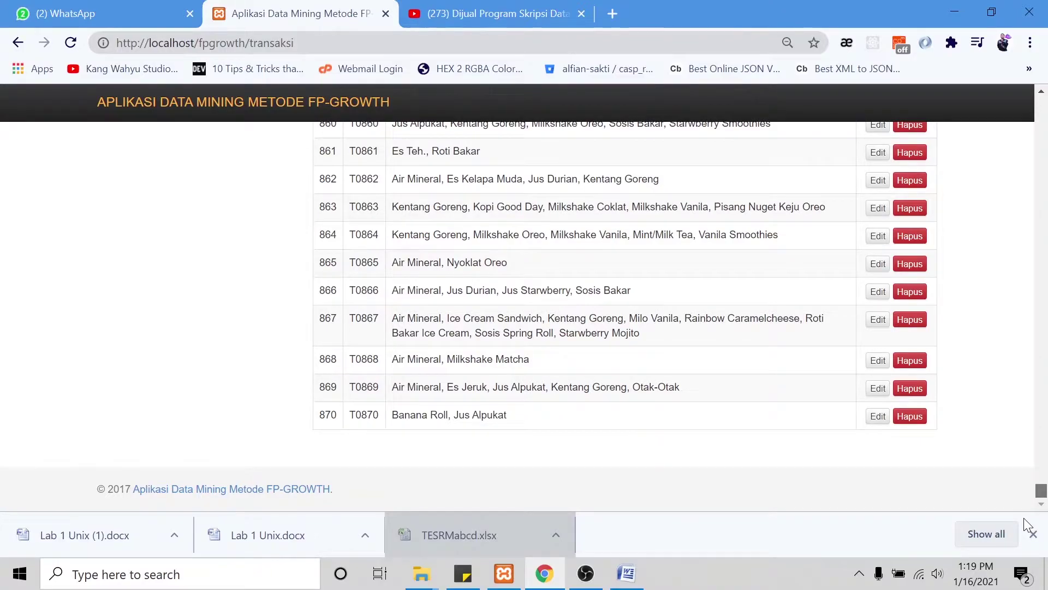
{"action": "left_click_drag", "start_coordinate": [1040, 489], "coordinate": [1046, 81]}
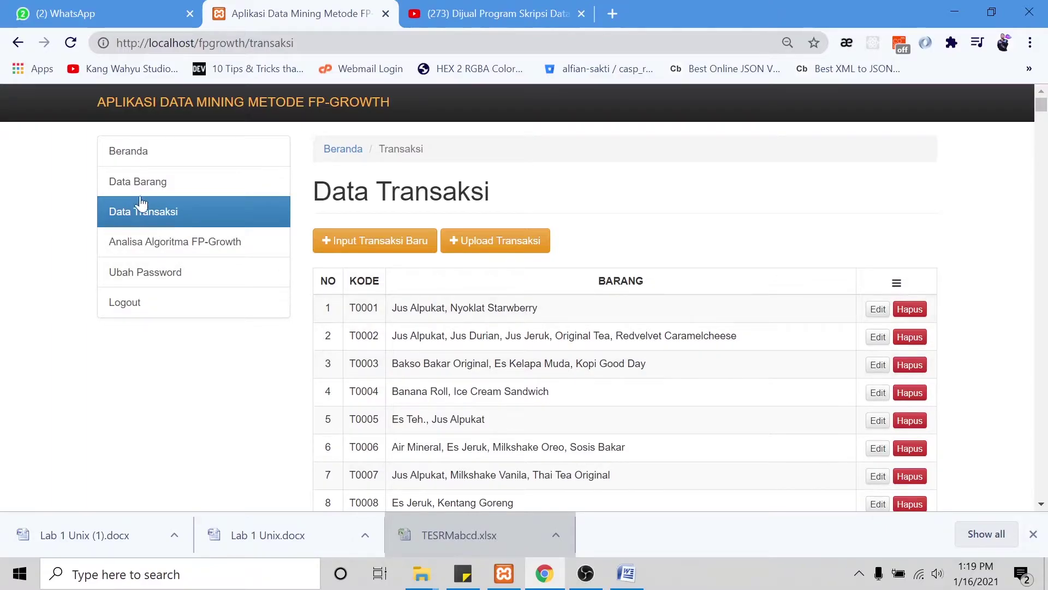
{"action": "left_click", "coordinate": [153, 181]}
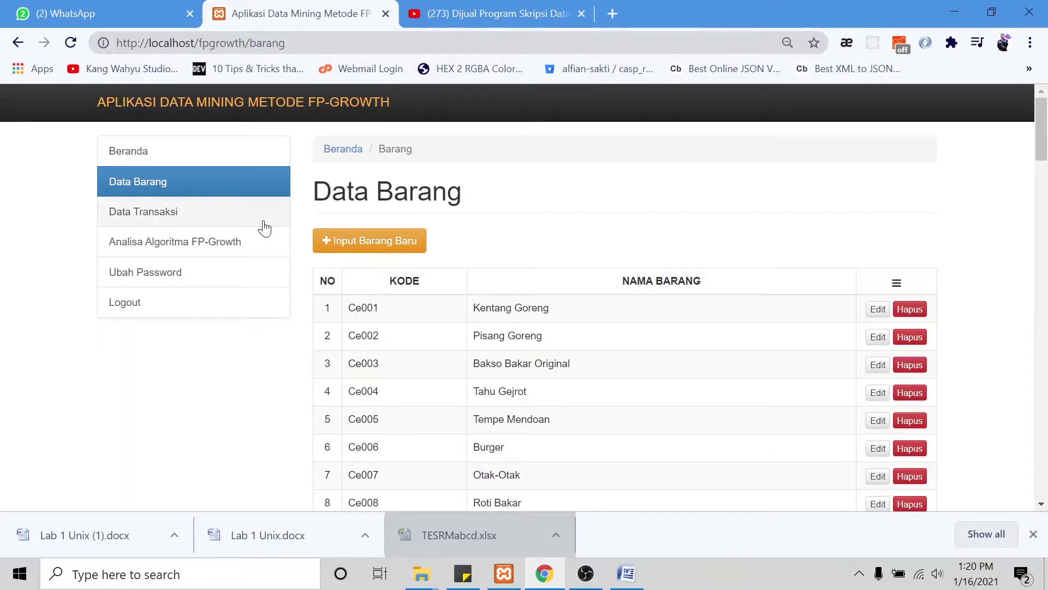
Revisit Data Transaksi and Data Barang, then open the Analisa Algoritma FP-Growth page
{"action": "left_click", "coordinate": [243, 206]}
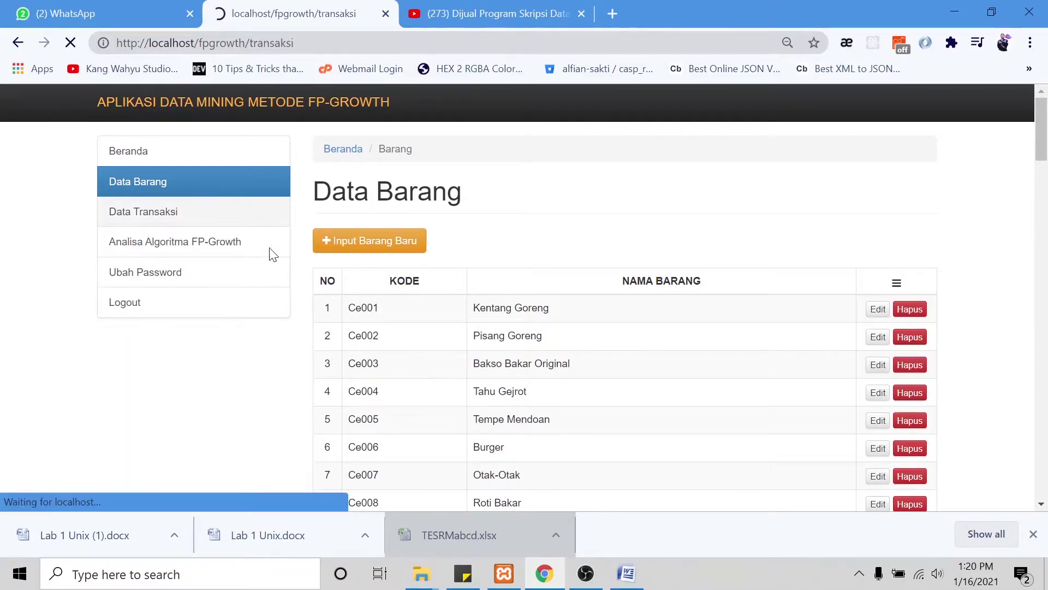
{"action": "left_click", "coordinate": [204, 188]}
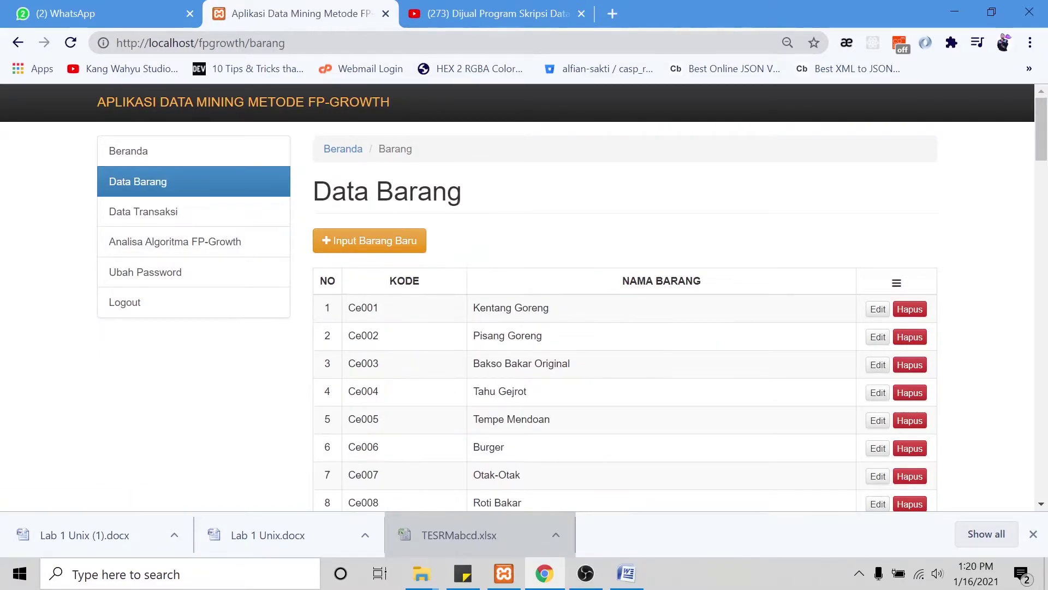
{"action": "mouse_move", "coordinate": [1041, 143]}
{"action": "left_mouse_down"}
{"action": "mouse_move", "coordinate": [1037, 497]}
{"action": "mouse_move", "coordinate": [1040, 158]}
{"action": "left_mouse_up"}
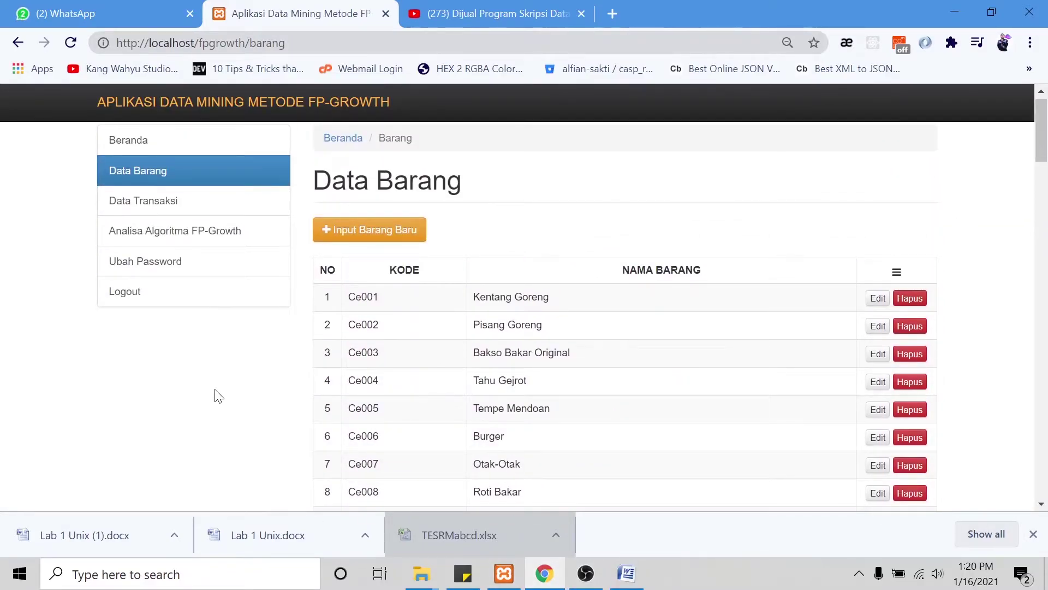
{"action": "left_click", "coordinate": [200, 239]}
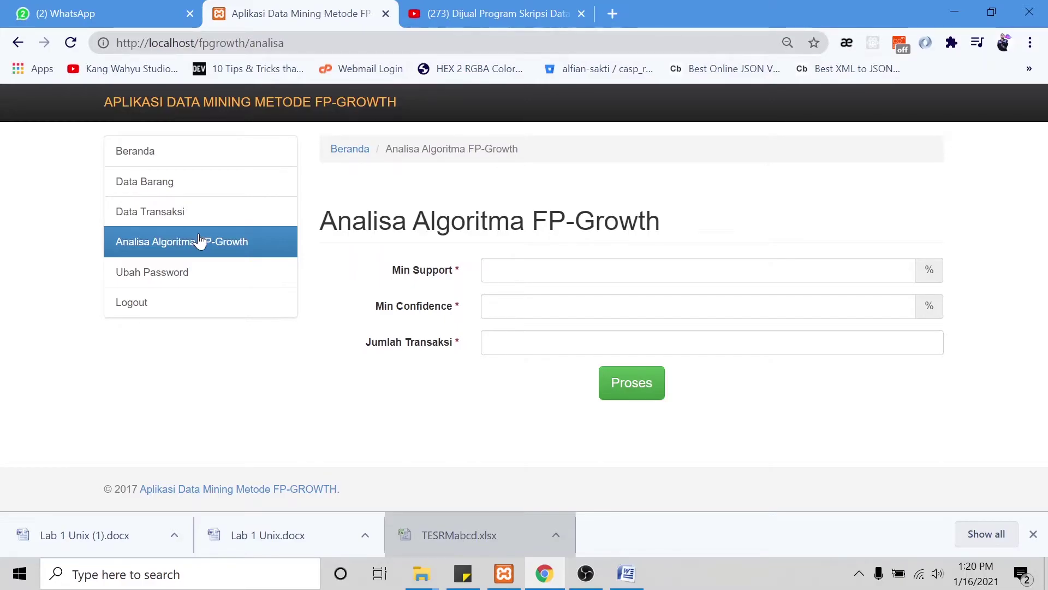
Run FP-Growth with Min Support 40, Min Confidence 25 and 300 transactions, then view the Association Rule table
{"action": "left_click", "coordinate": [494, 270]}
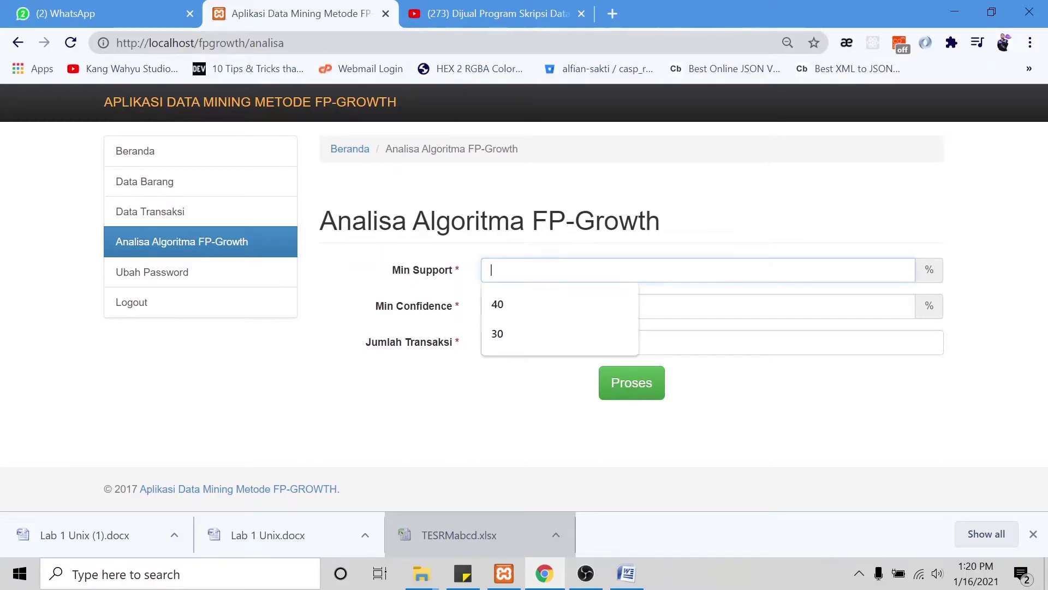
{"action": "type", "text": "40"}
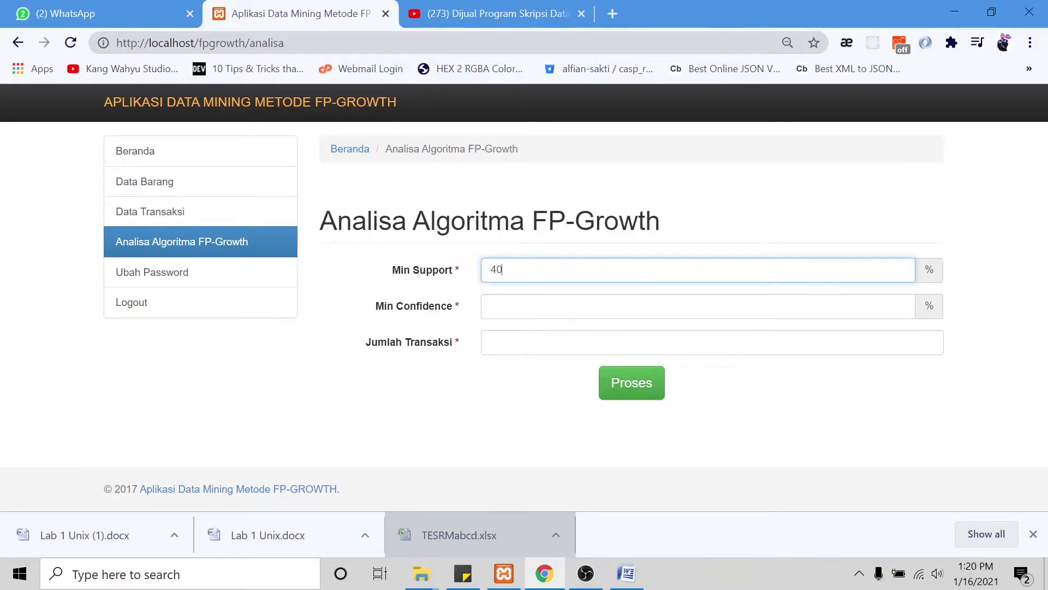
{"action": "left_click", "coordinate": [517, 315]}
{"action": "type", "text": "25"}
{"action": "key", "text": "Tab"}
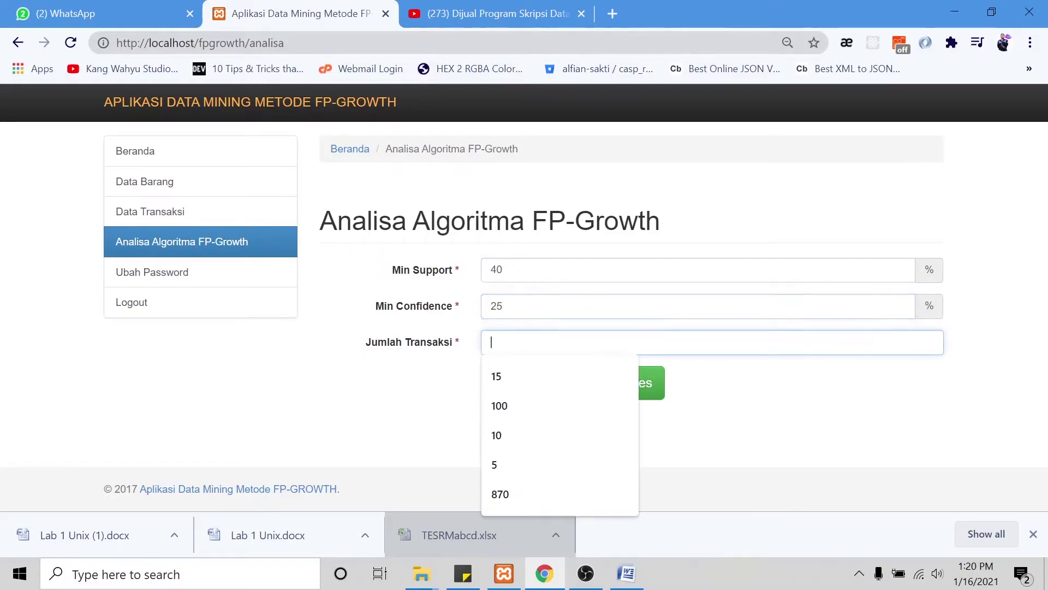
{"action": "type", "text": "300"}
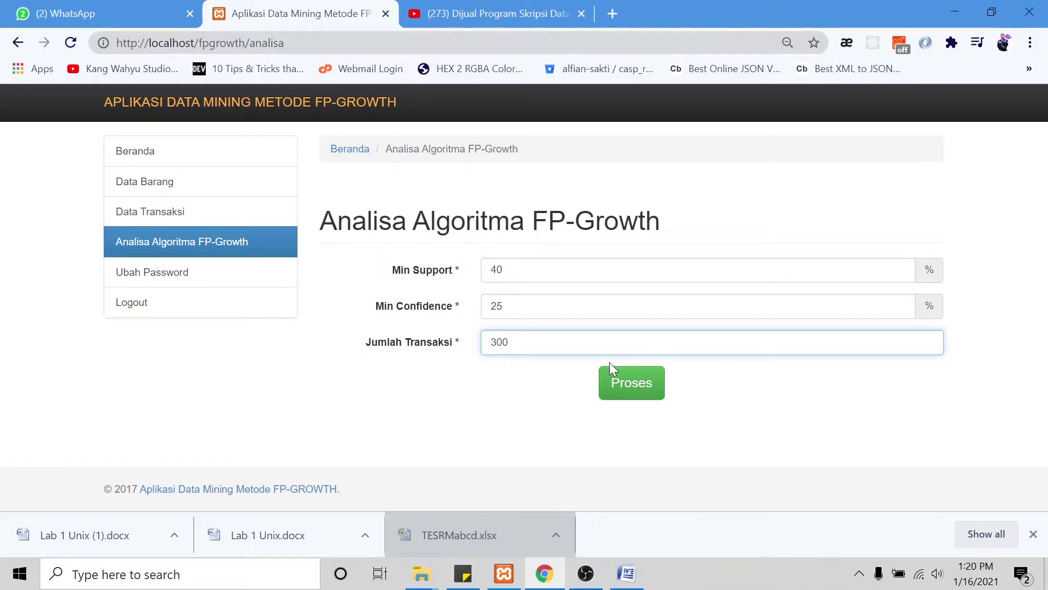
{"action": "left_click", "coordinate": [626, 392]}
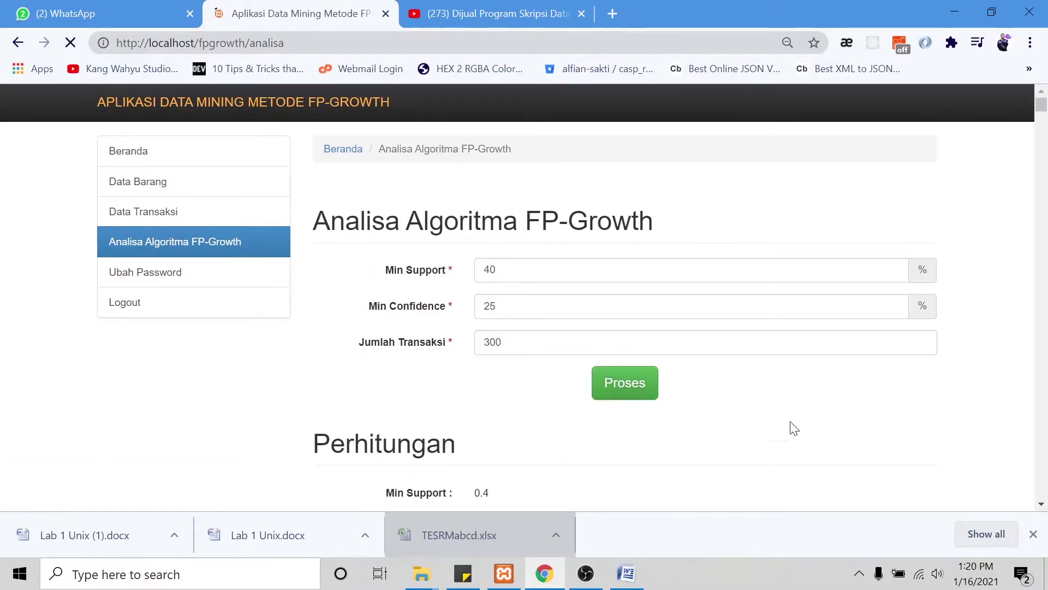
{"action": "left_click_drag", "start_coordinate": [1041, 105], "coordinate": [1047, 510]}
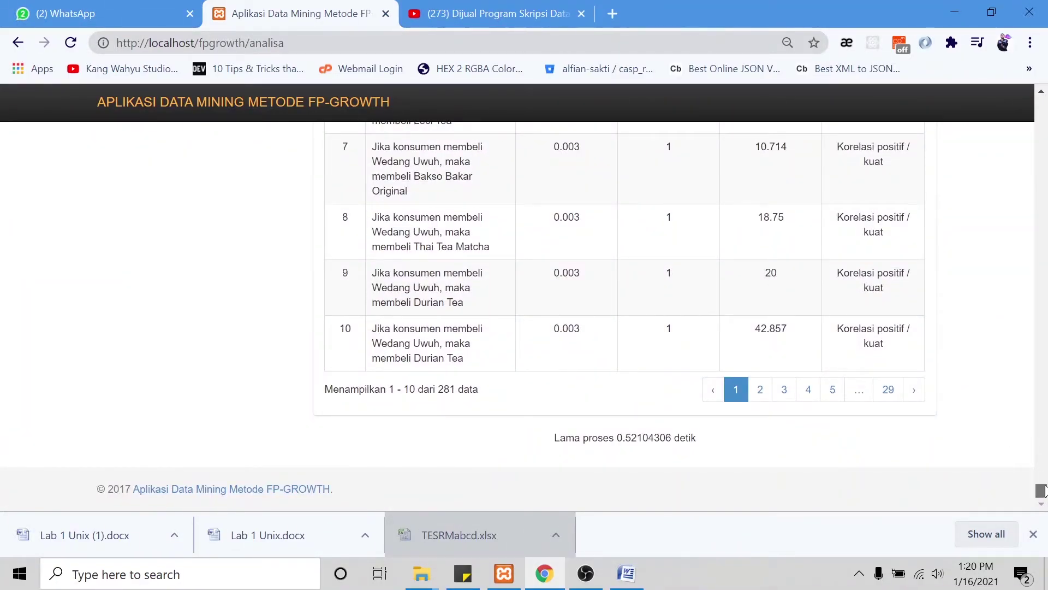
{"action": "scroll", "coordinate": [1045, 480], "scroll_direction": "up", "scroll_amount": 8}
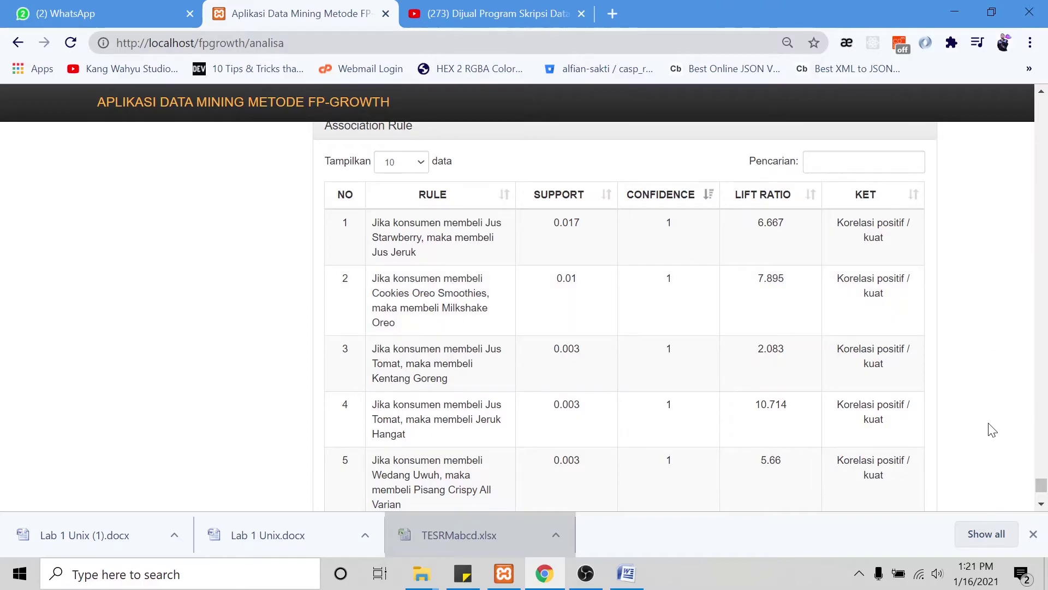
{"action": "scroll", "coordinate": [1044, 493], "scroll_direction": "up", "scroll_amount": 5}
{"action": "scroll", "coordinate": [1044, 493], "scroll_direction": "down", "scroll_amount": 5}
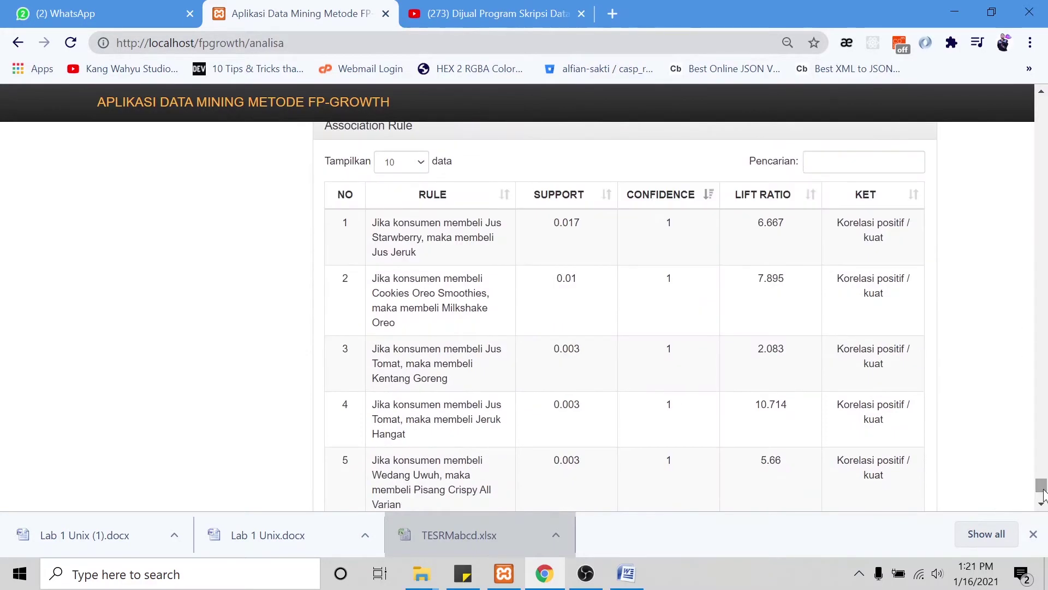